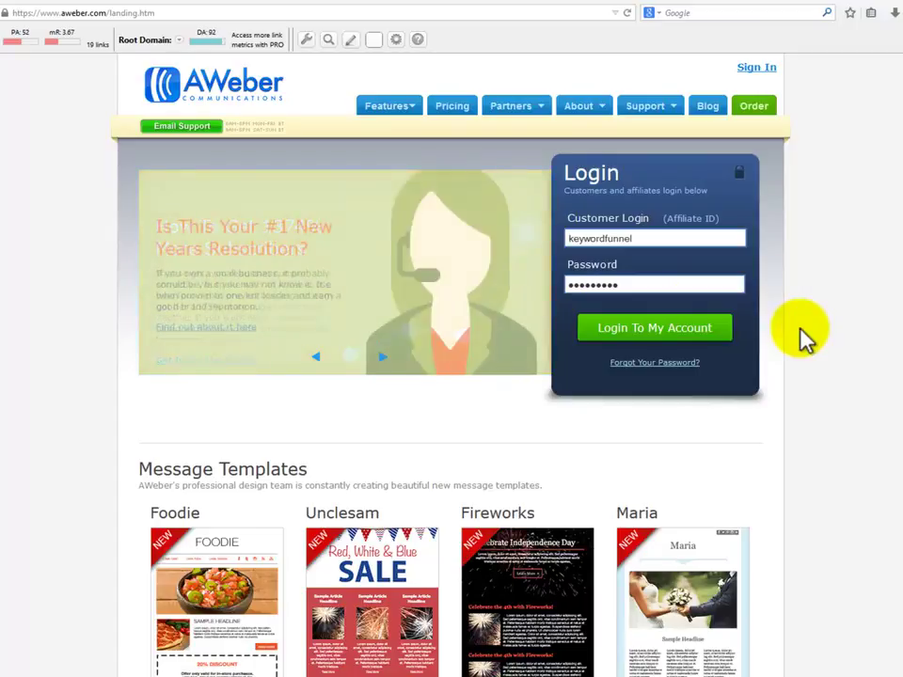
Step: Log in to the customer account with the filled-in credentials and view the new list's basic information
click(702, 336)
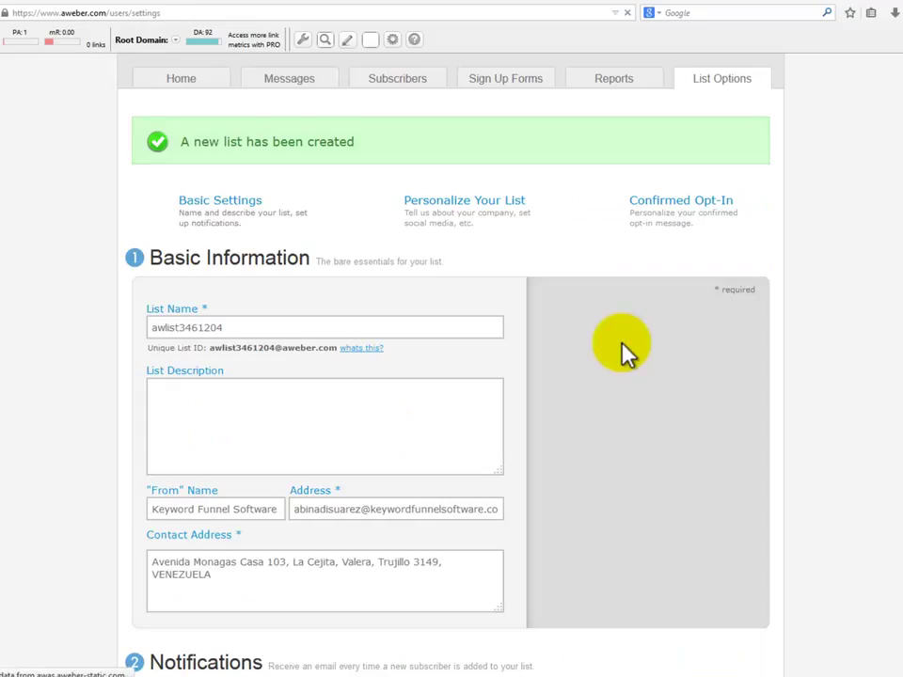
scroll(624, 352, down, 2)
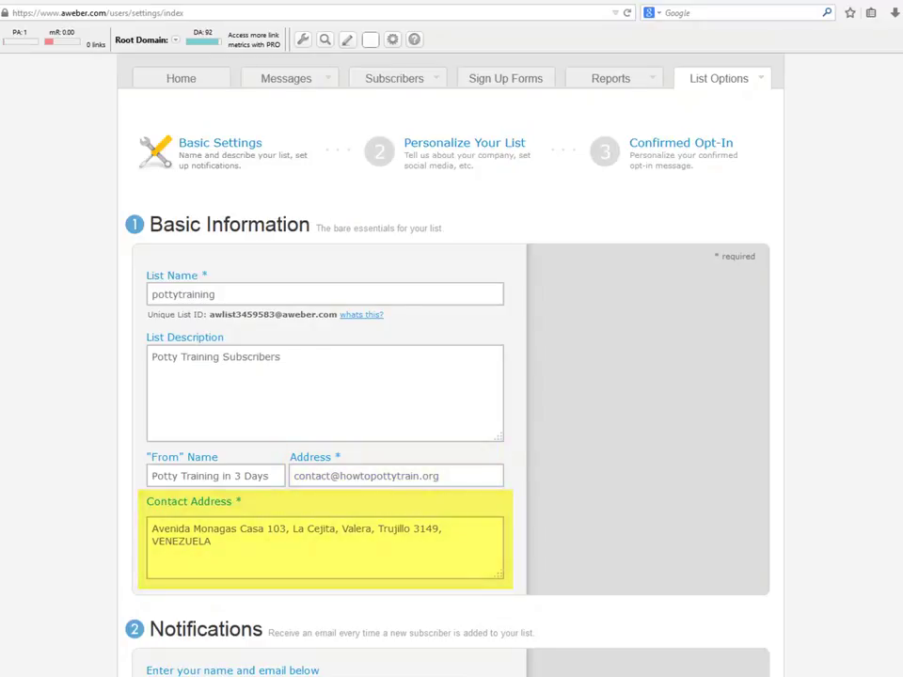
Step: Review the pottytraining list's basic and notification settings, along with its company branding and social sharing settings
scroll(165, 667, down, 3)
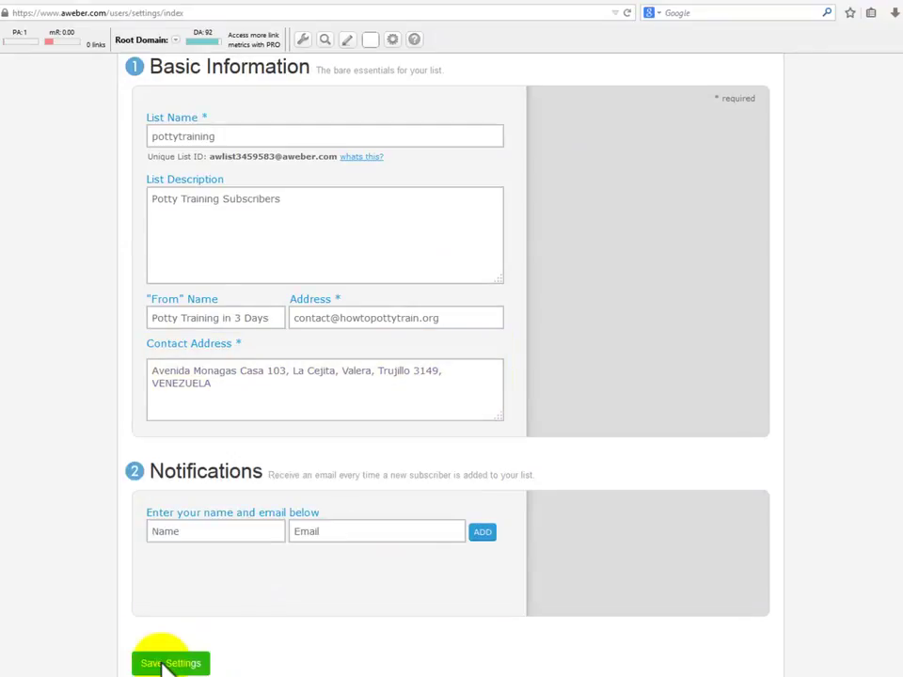
scroll(127, 513, up, 3)
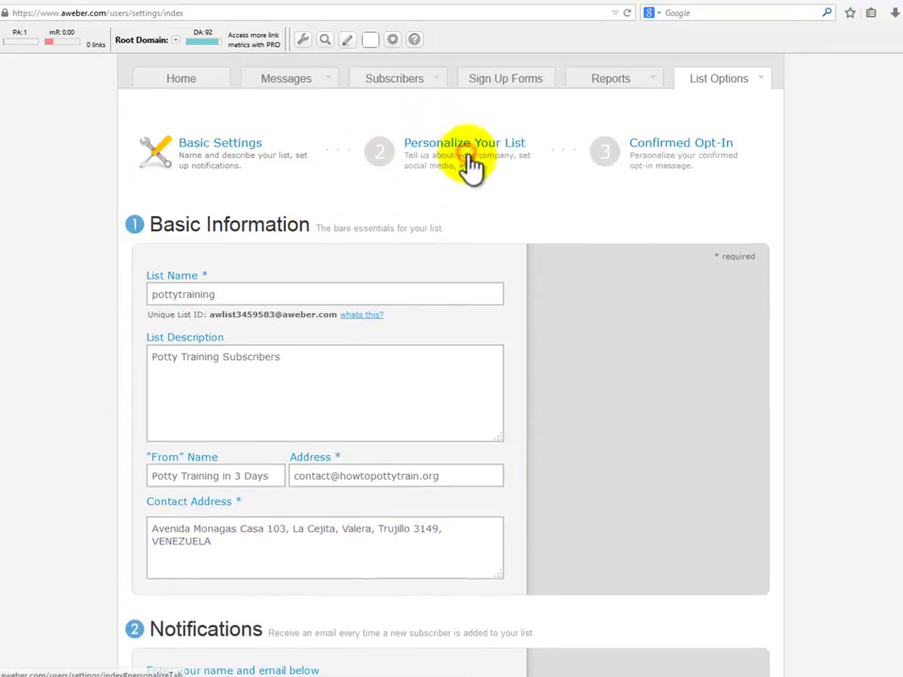
click(470, 165)
scroll(836, 301, down, 1)
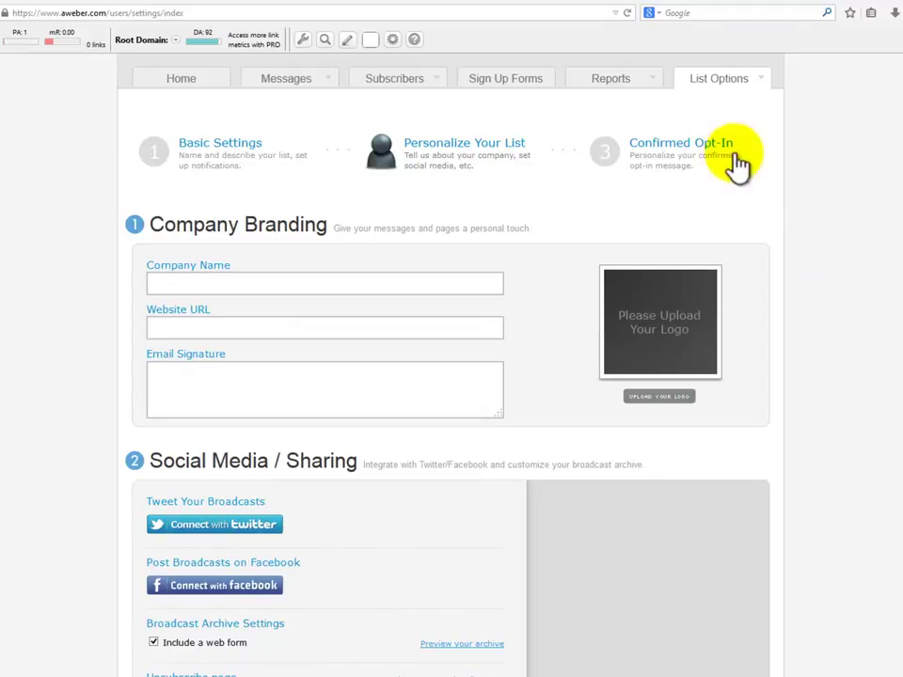
Step: In the confirmed opt-in message's intro, replace the list ID with "Potty Training" as the group name
click(685, 144)
scroll(830, 256, down, 3)
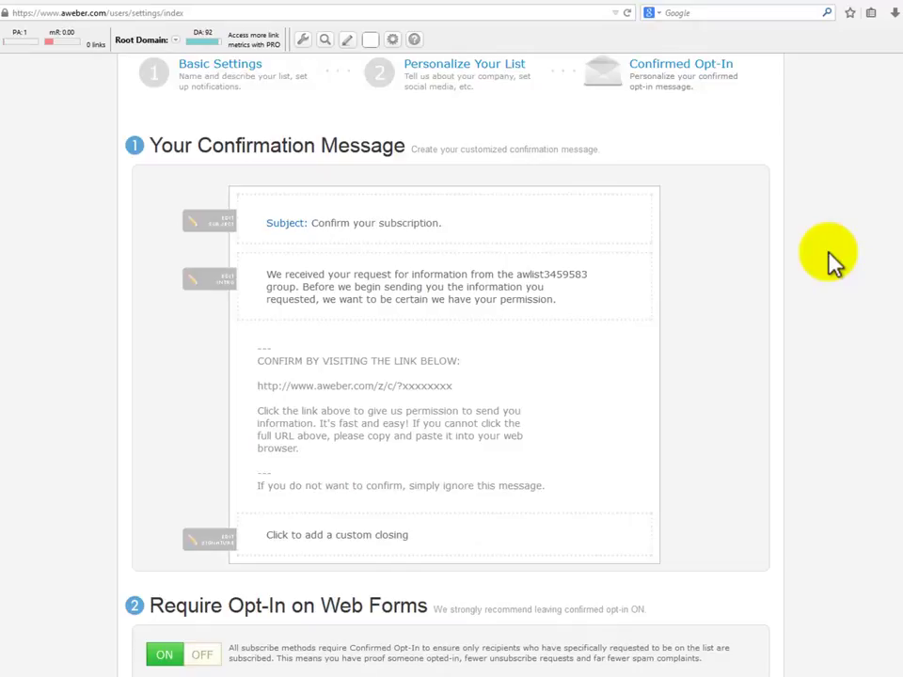
click(524, 278)
drag(520, 295, 594, 298)
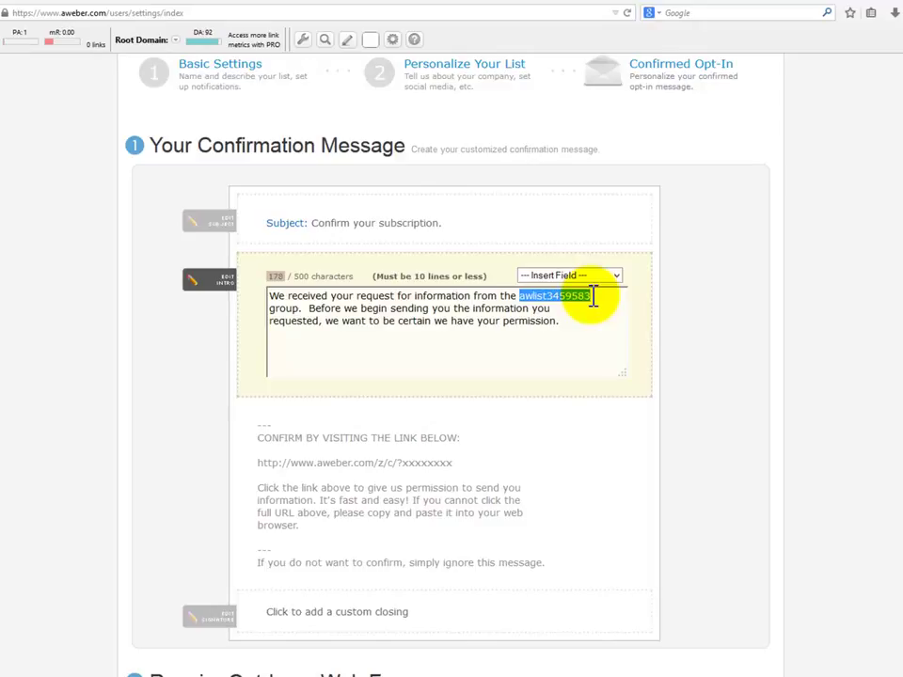
text(Potty )
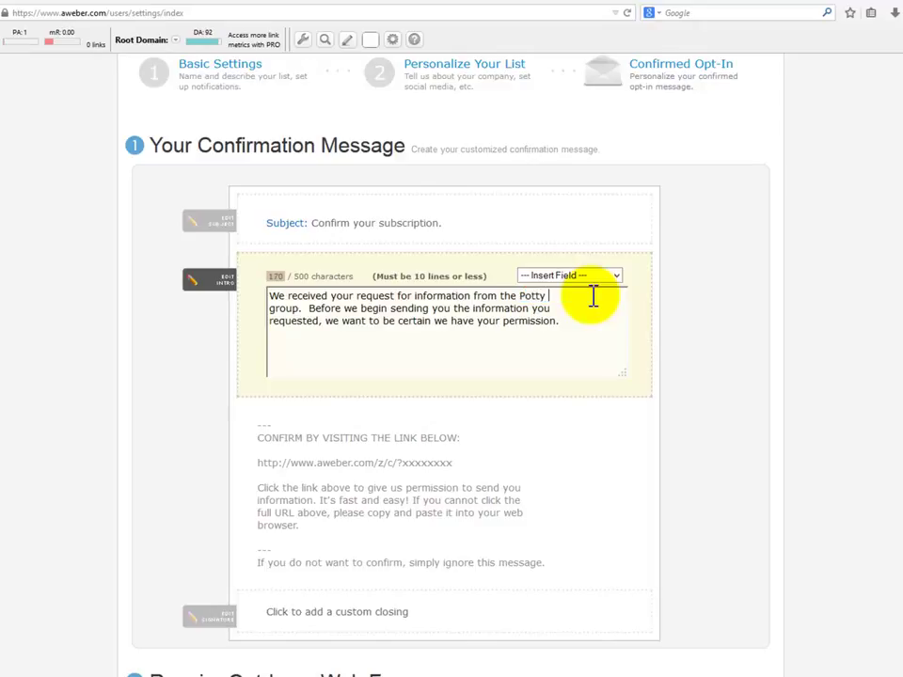
text(Training)
Step: Disable the Confirmed Opt-In requirement for web forms and save the list's settings
scroll(596, 294, down, 5)
click(345, 458)
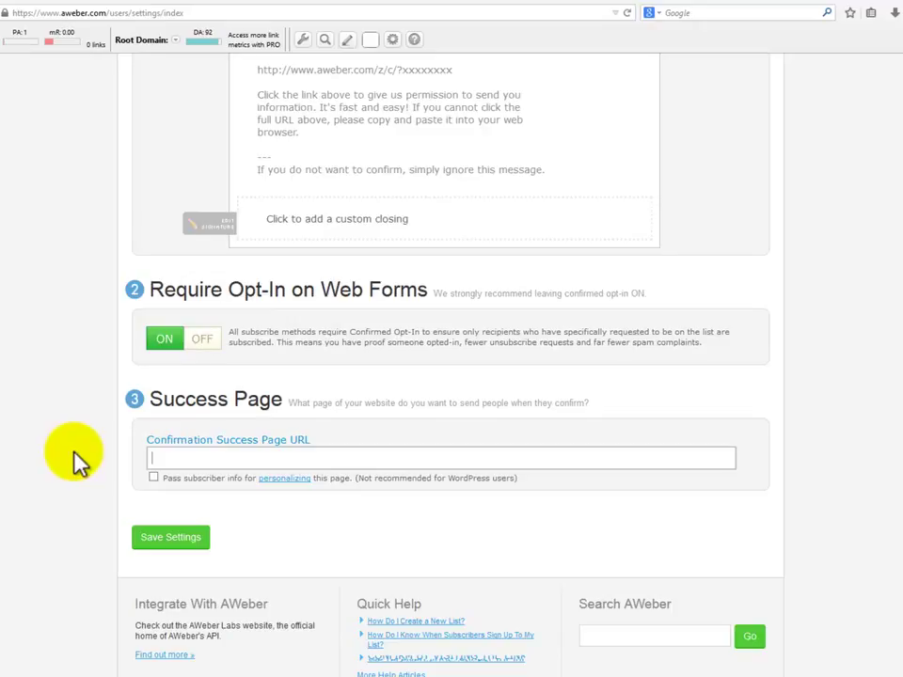
click(215, 347)
click(312, 446)
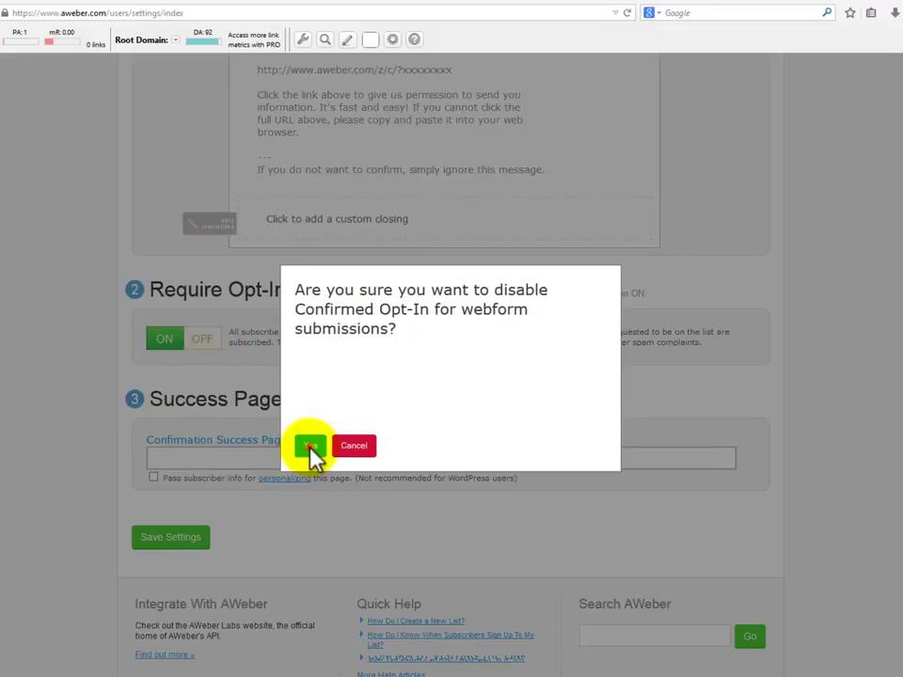
scroll(421, 401, down, 1)
click(171, 461)
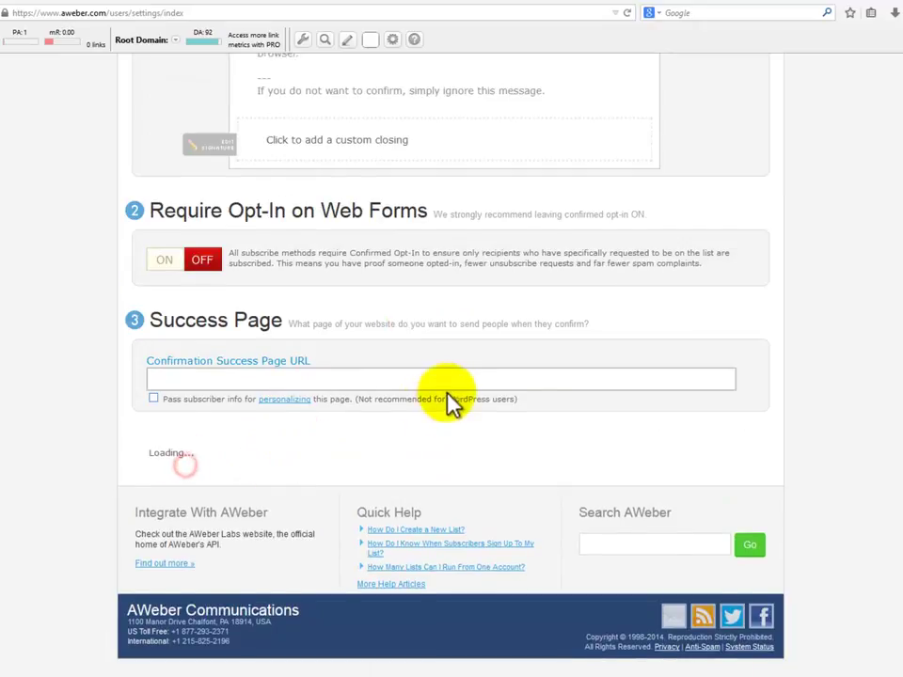
Step: Open the editor for the pottytraining list's first follow-up message to examine its design options and templates
scroll(451, 402, up, 6)
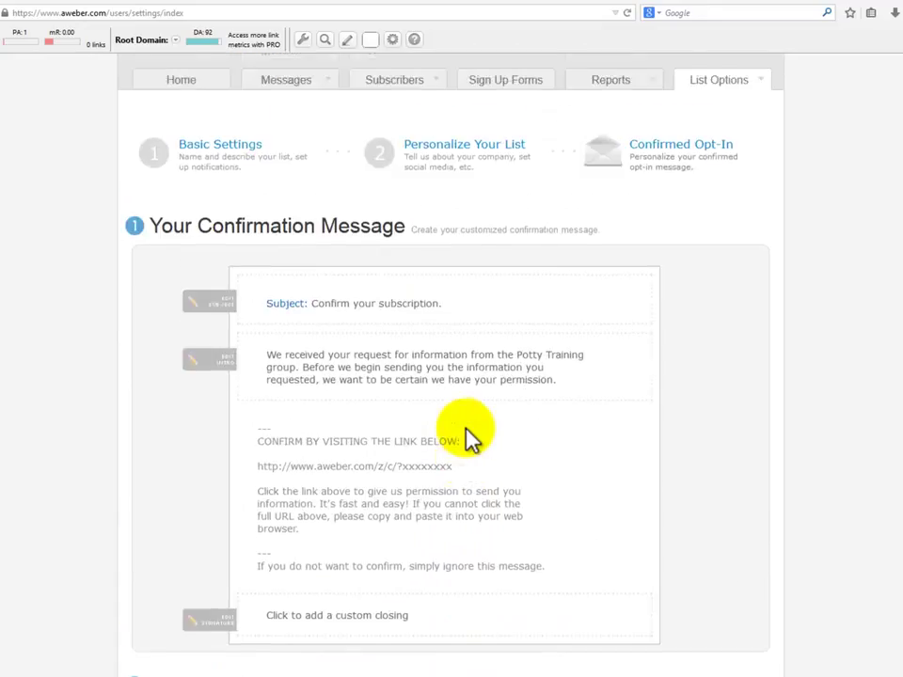
mouse_move(295, 163)
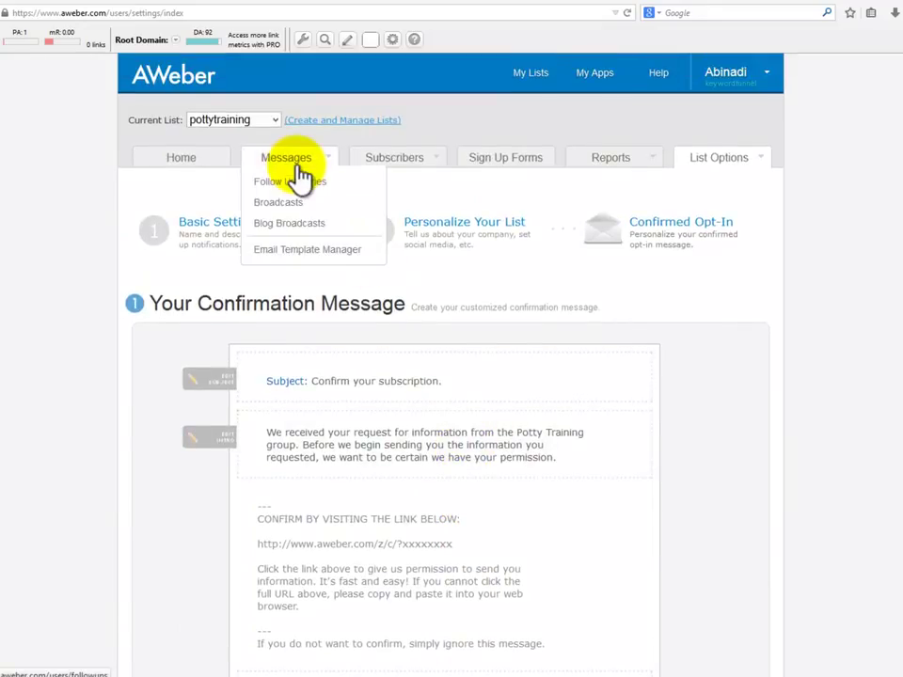
click(298, 189)
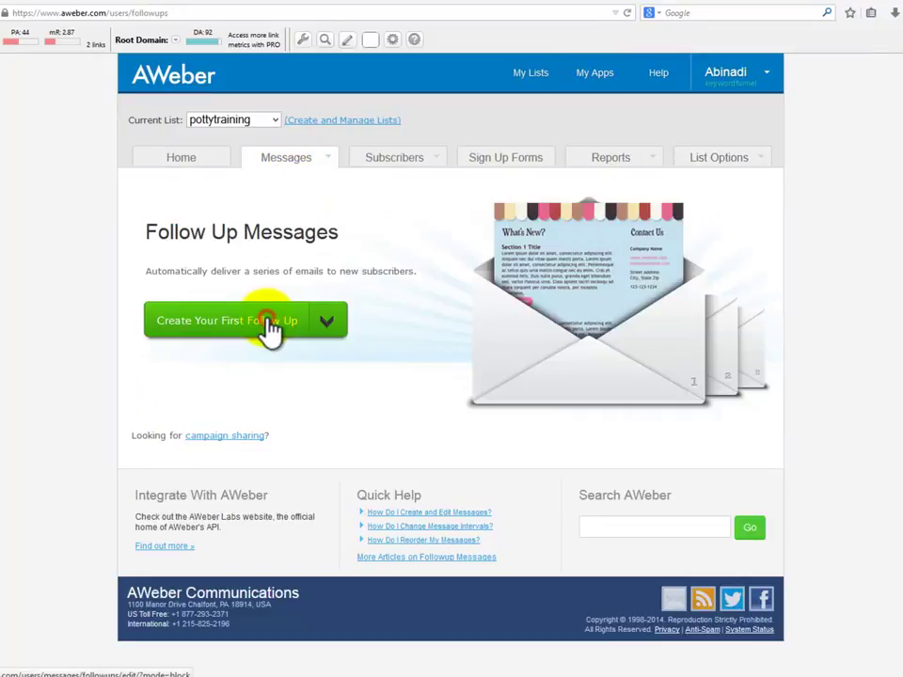
click(269, 322)
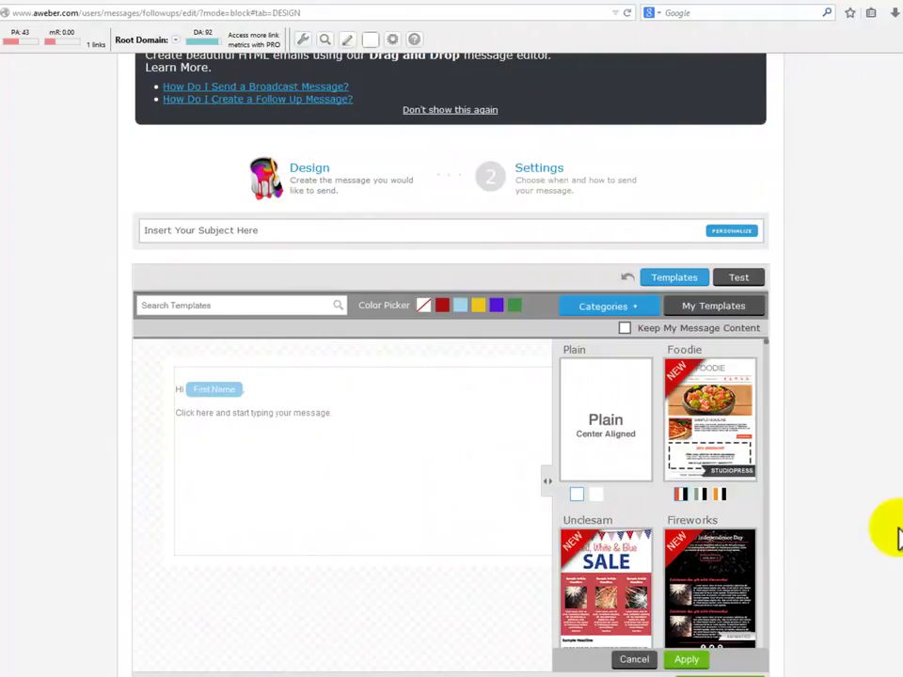
Step: Start creating the first sign-up form for the pottytraining list
scroll(895, 536, up, 3)
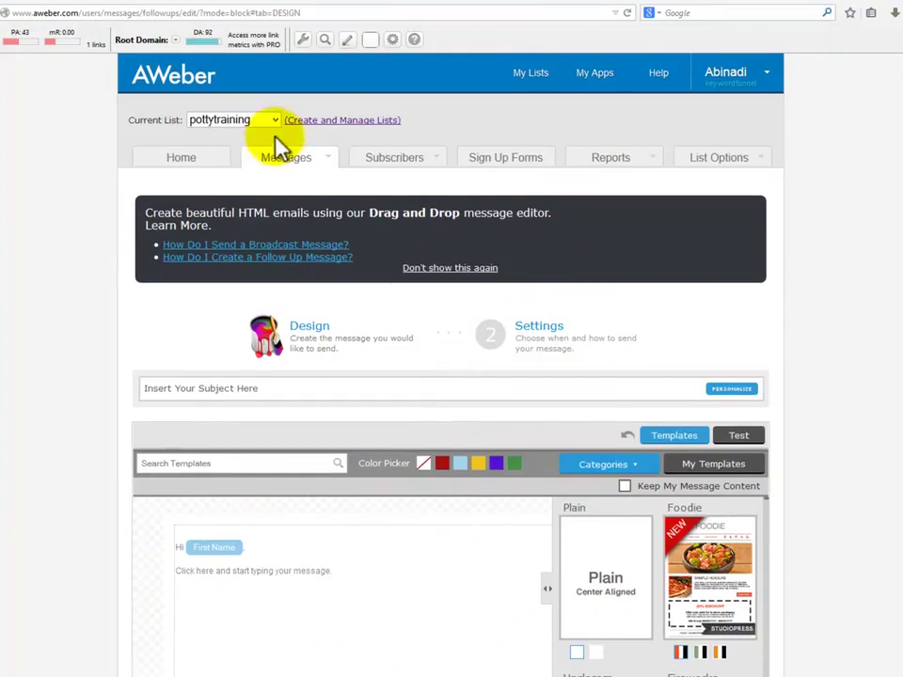
click(497, 161)
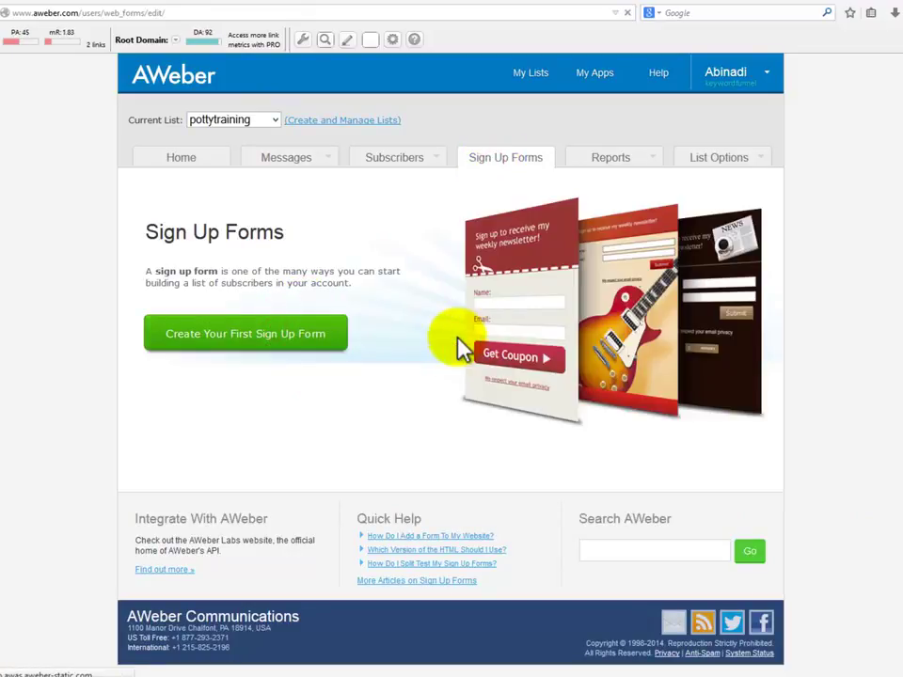
click(463, 346)
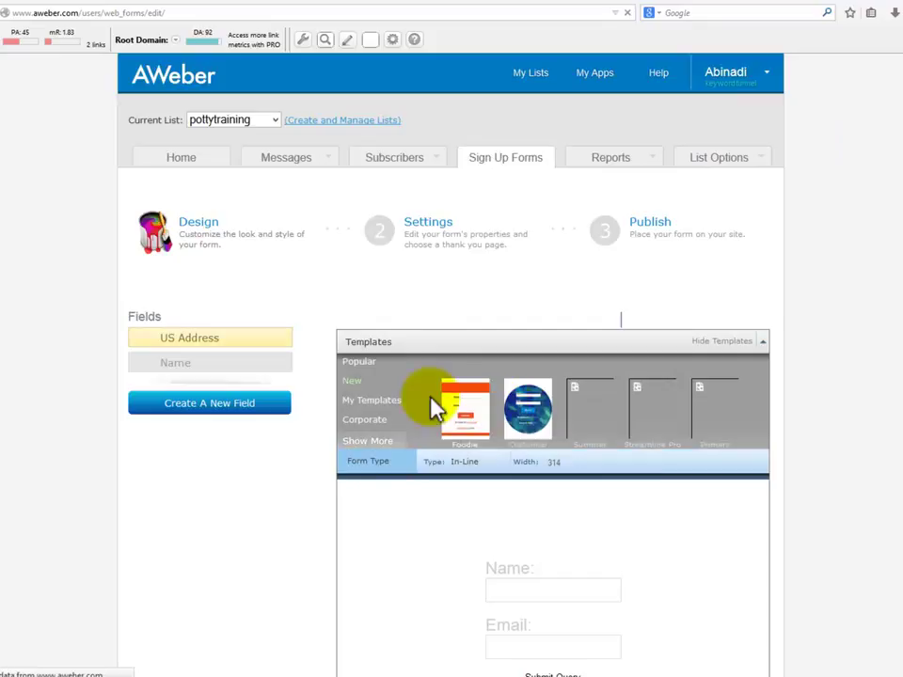
Step: Load the popular Pointer template in the Alert color scheme and remove the "Email Marketing by AWeber" line from the form
scroll(324, 446, down, 3)
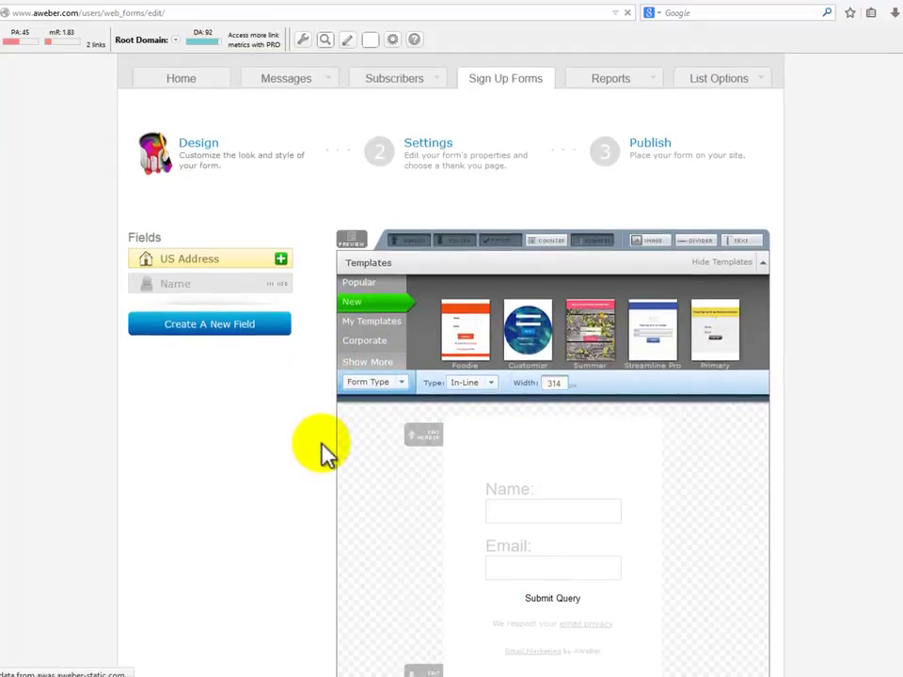
scroll(320, 452, down, 1)
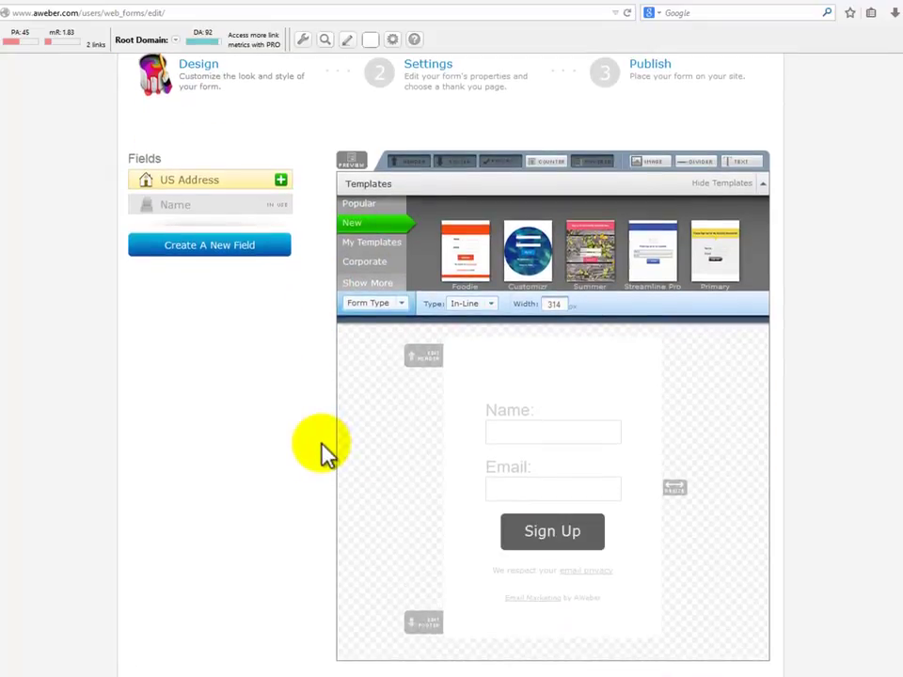
click(372, 201)
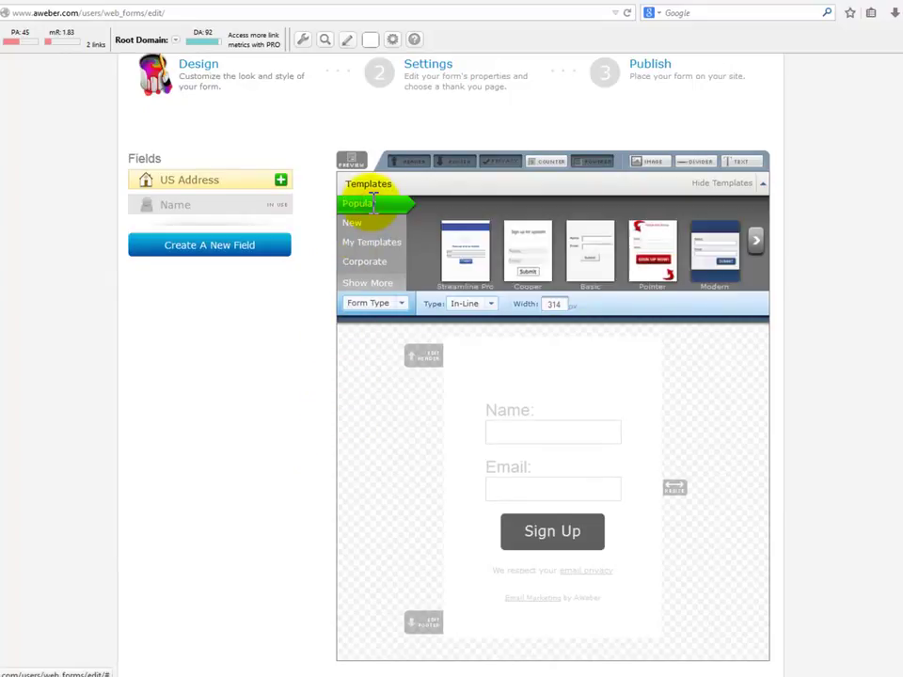
click(649, 274)
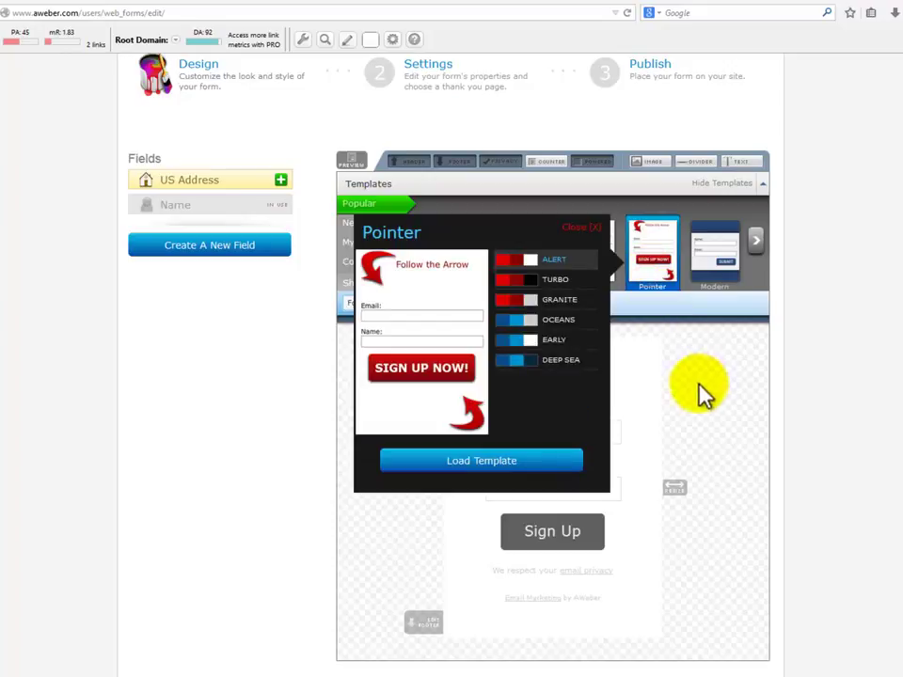
click(520, 461)
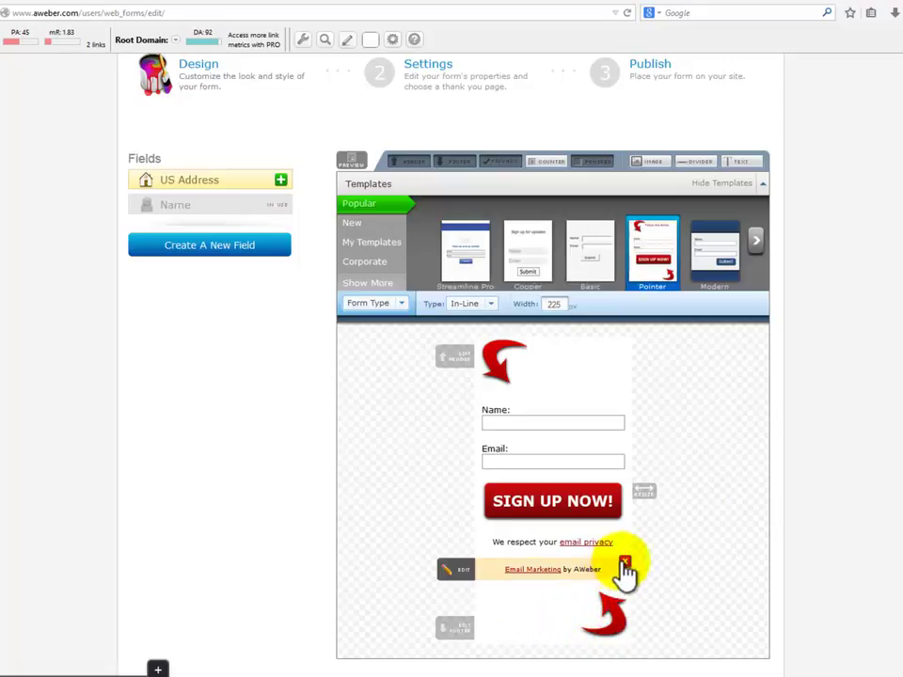
click(626, 564)
click(460, 155)
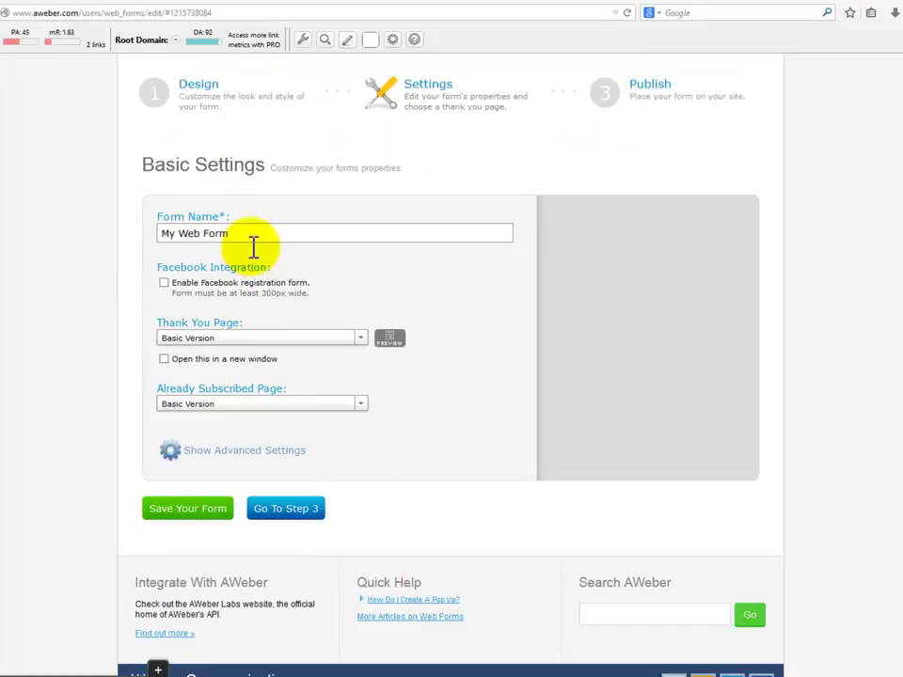
click(252, 238)
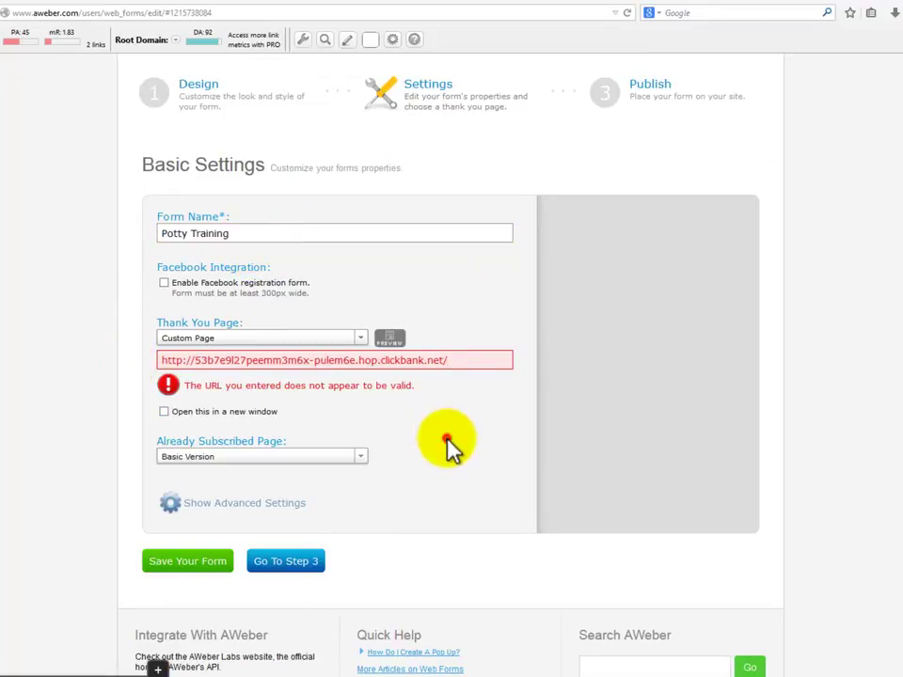
click(449, 449)
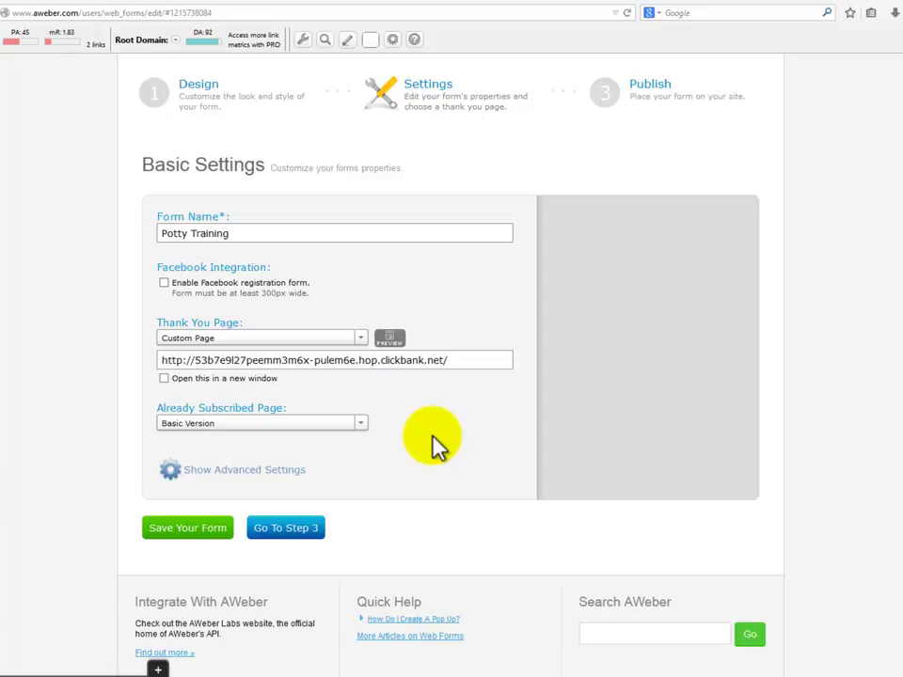
click(222, 529)
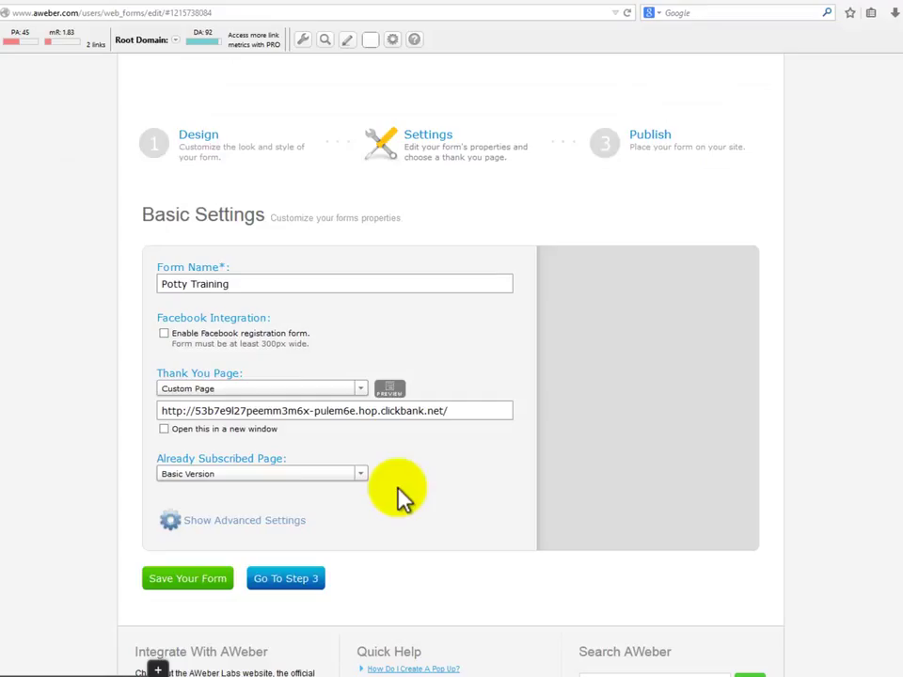
Step: Choose to self-install the form when publishing and select all of its raw HTML code
click(316, 579)
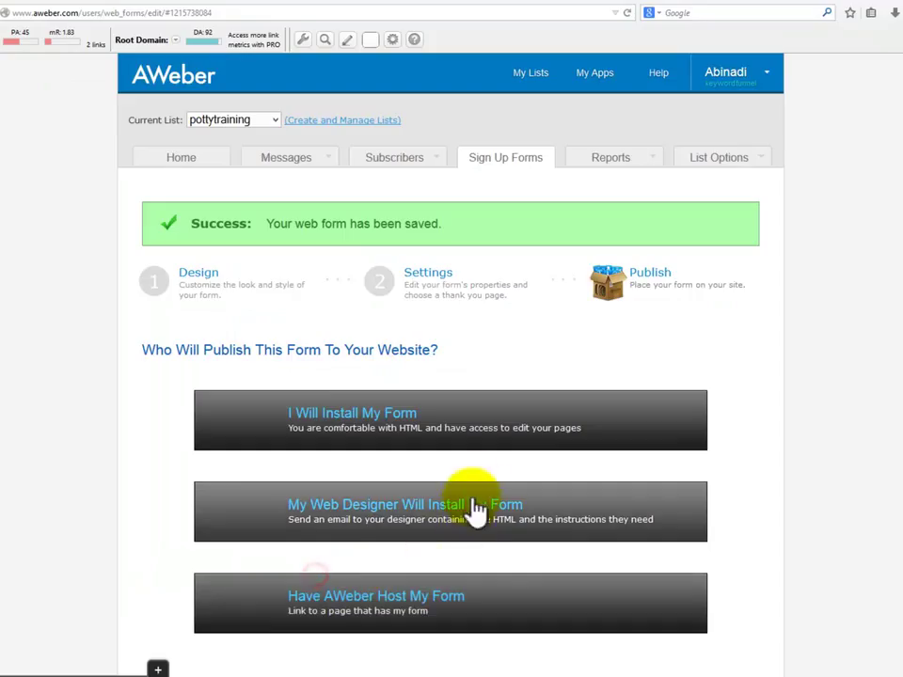
click(490, 442)
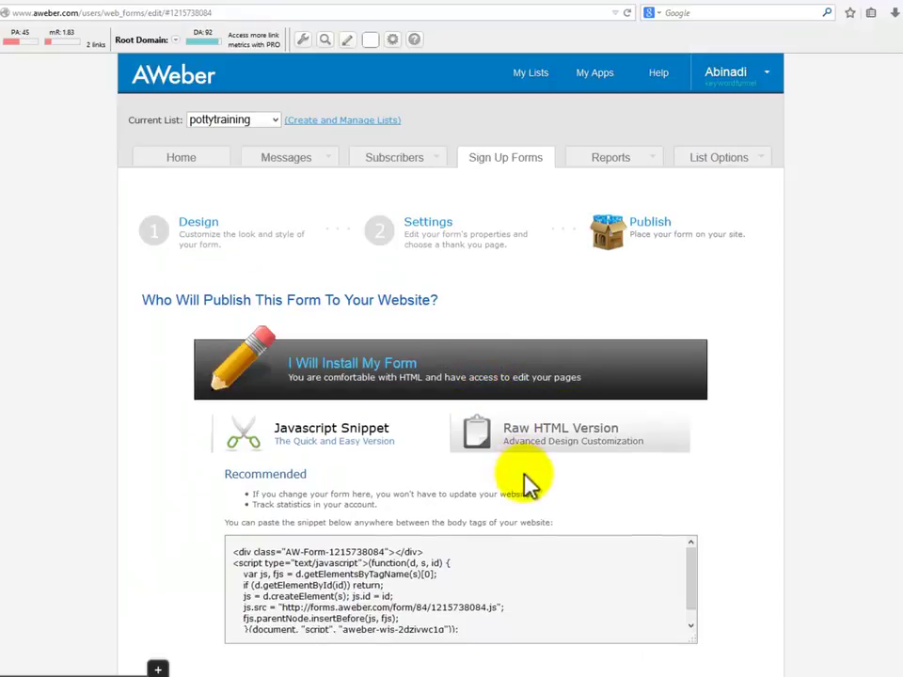
click(520, 440)
click(362, 546)
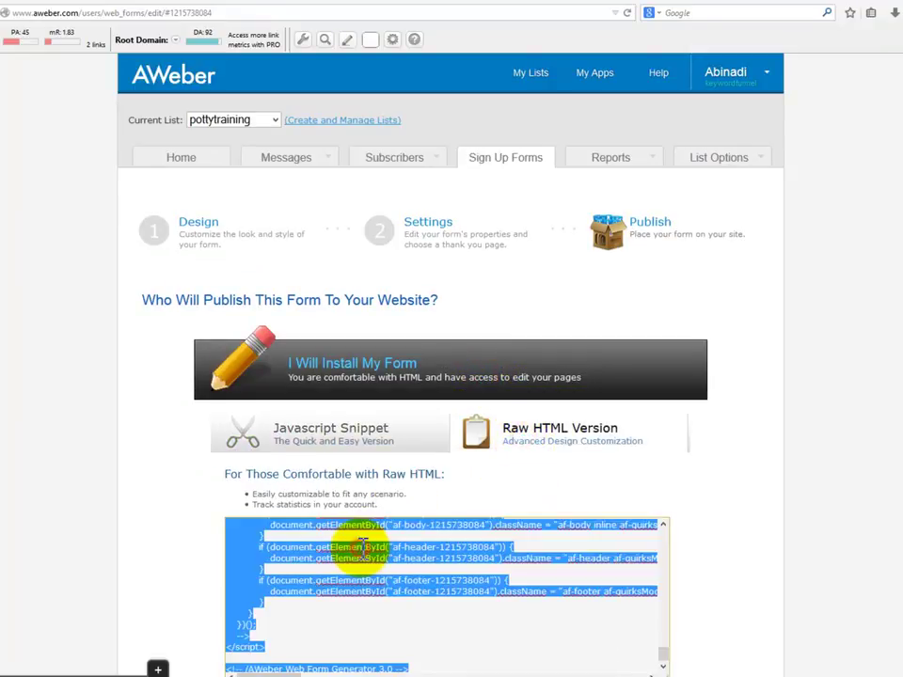
scroll(178, 530, down, 3)
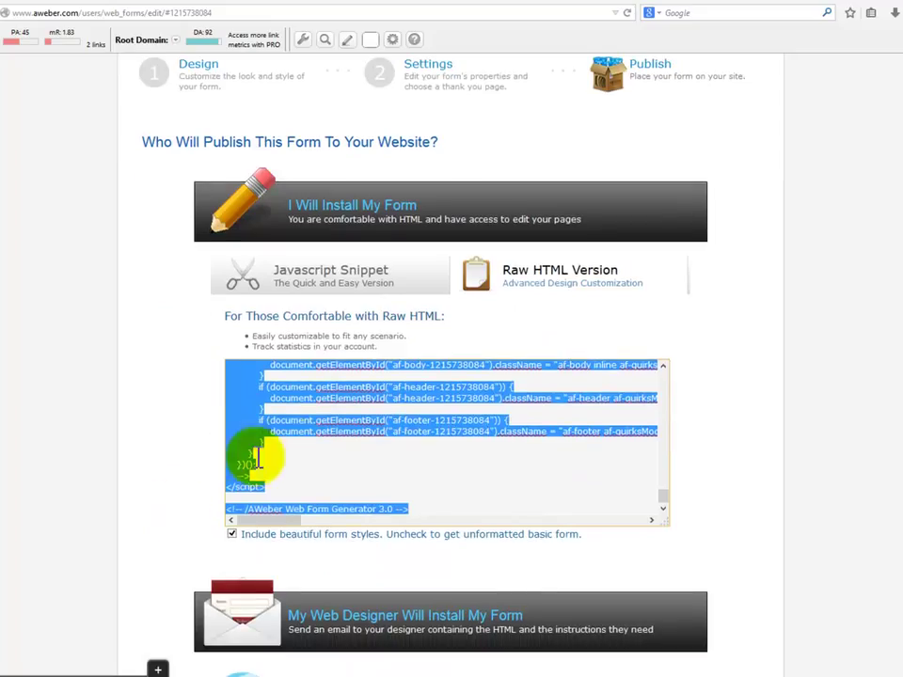